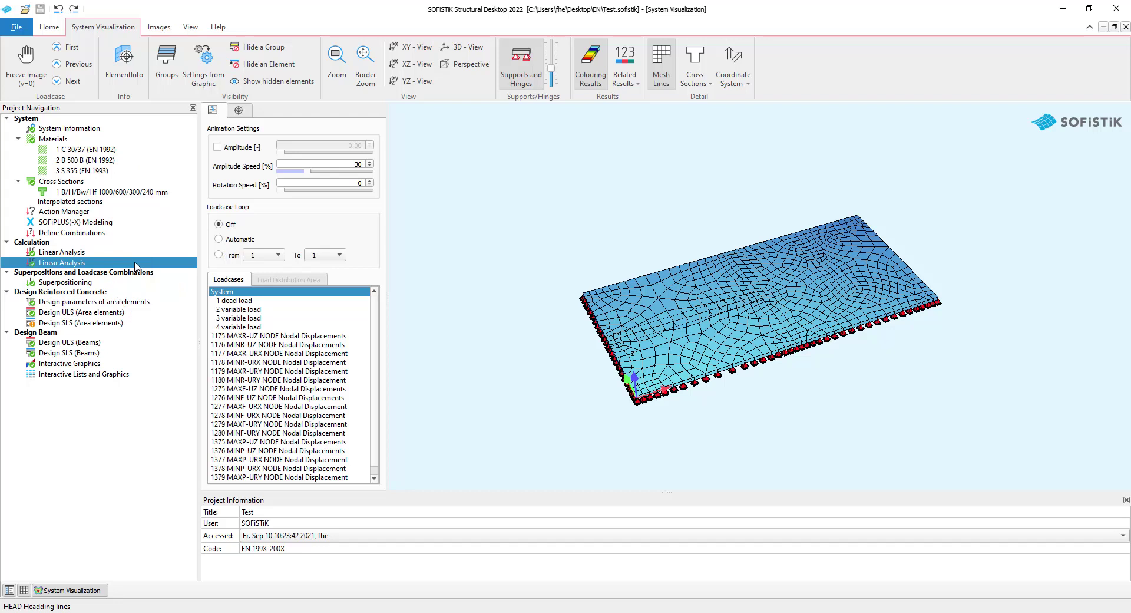
Open Linear Analysis in the text editor, enable the Module Tree, and jump to the wing block
{"action": "right_click", "coordinate": [134, 266]}
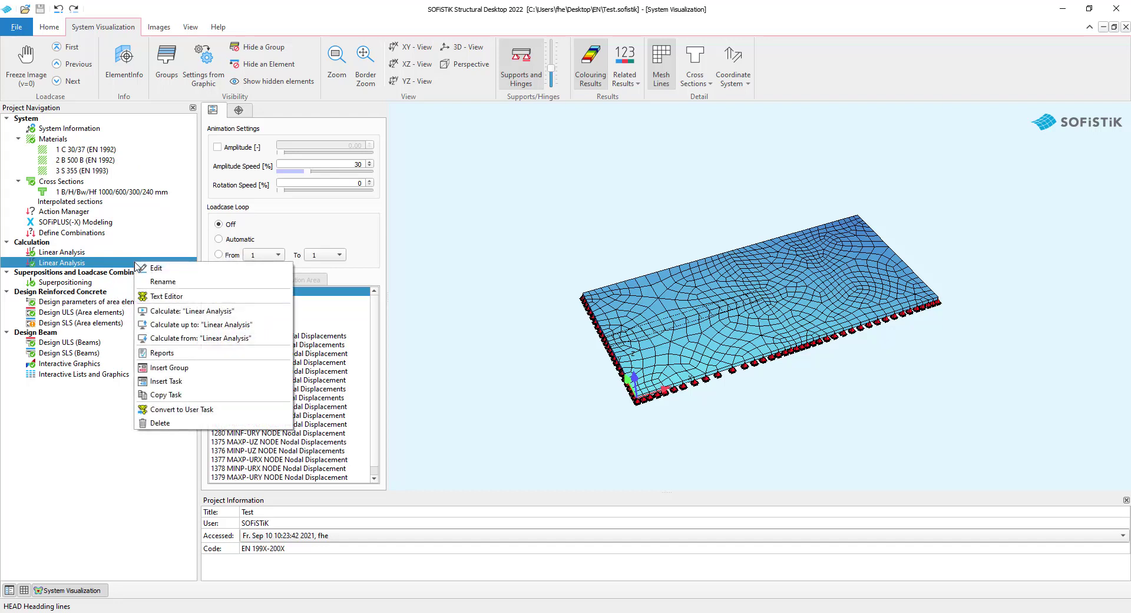
{"action": "left_click", "coordinate": [157, 296]}
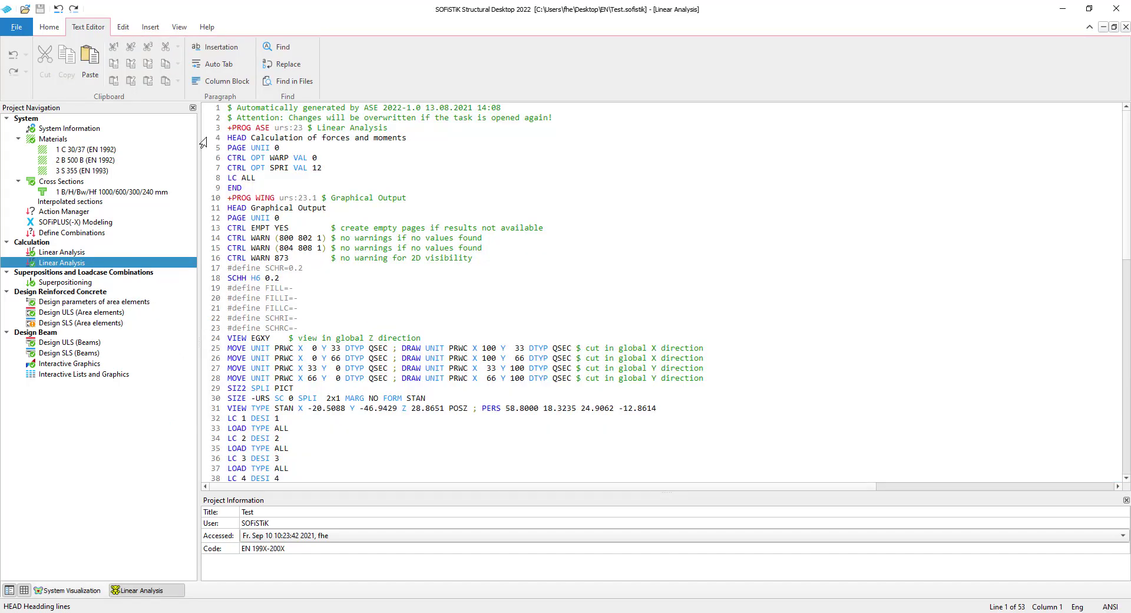
{"action": "left_click", "coordinate": [179, 27]}
{"action": "left_click", "coordinate": [482, 79]}
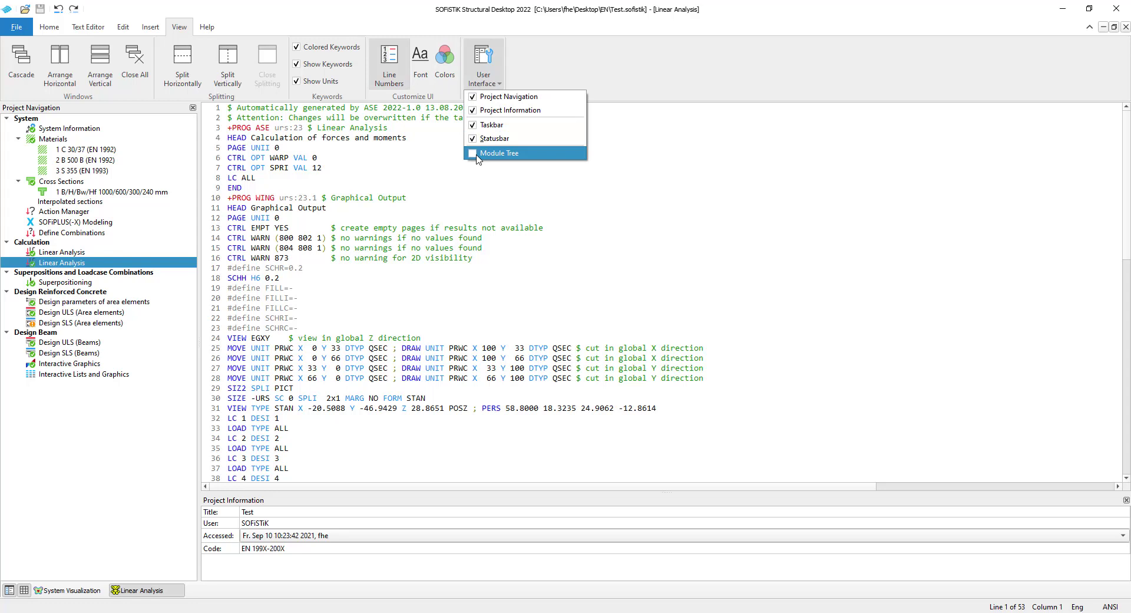
{"action": "left_click", "coordinate": [477, 154]}
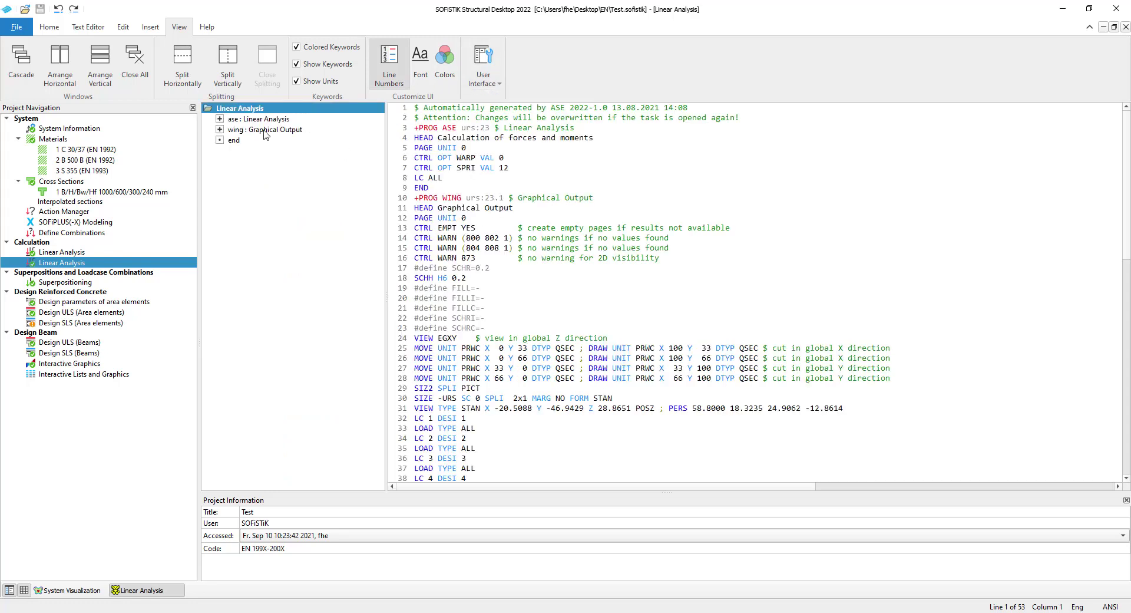
{"action": "left_click", "coordinate": [262, 122]}
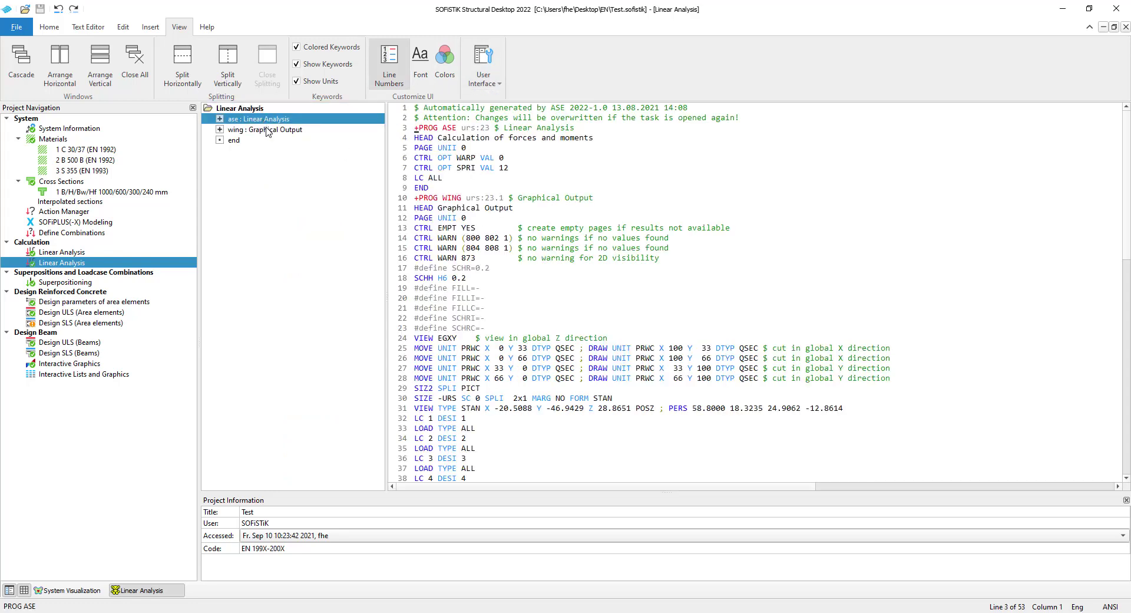
{"action": "left_click", "coordinate": [267, 131]}
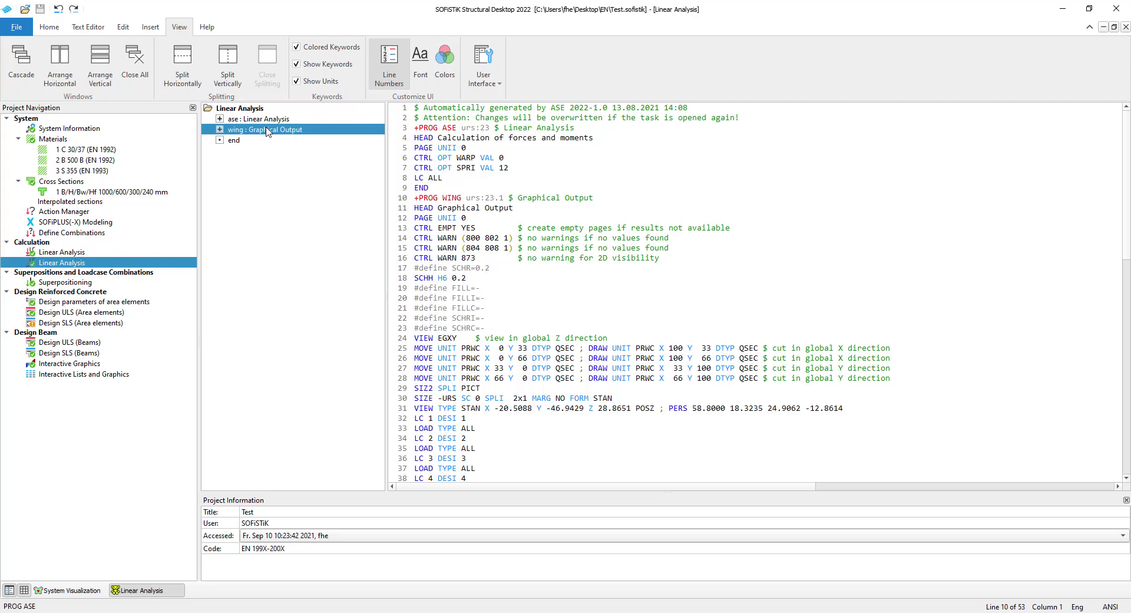
Open the F1 PDF help for the CTRL record, then look up the LC ALL record
{"action": "left_click", "coordinate": [434, 168]}
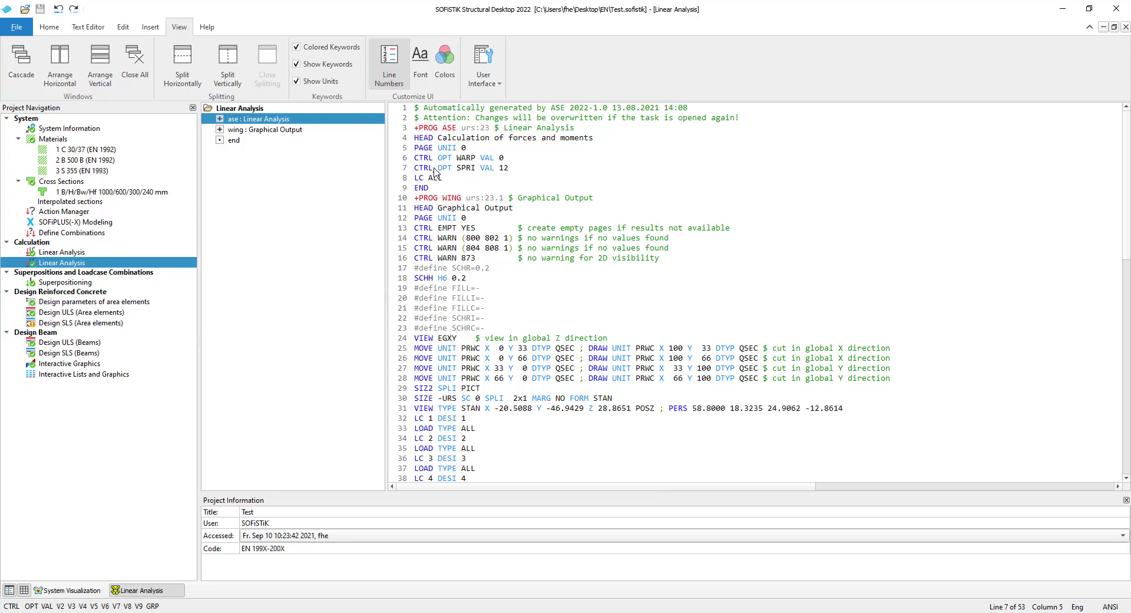
{"action": "key", "text": "F1"}
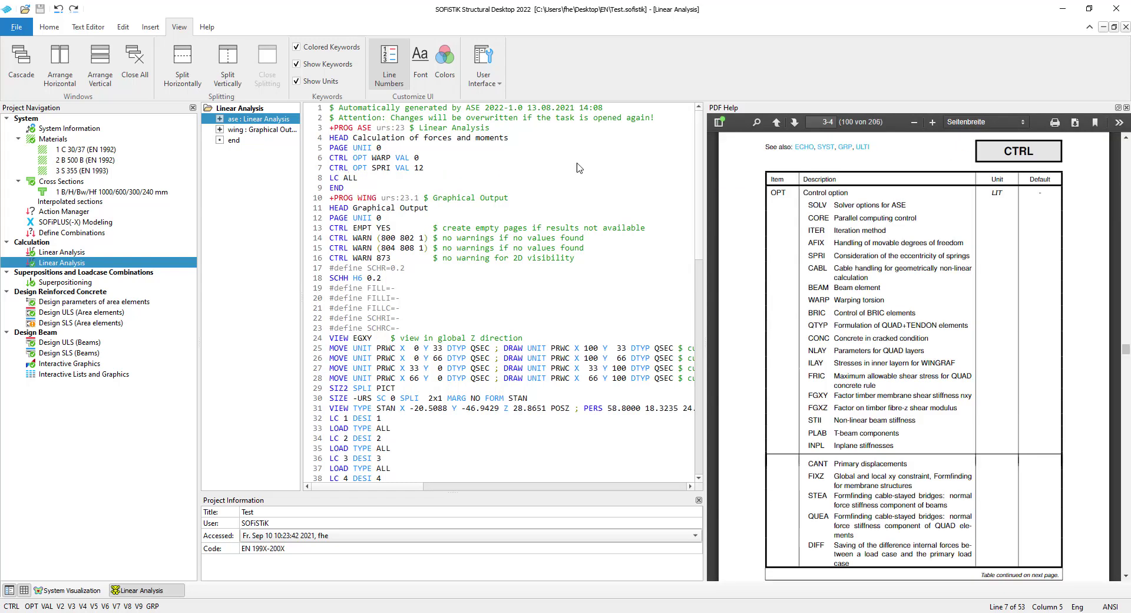
{"action": "left_click", "coordinate": [337, 179]}
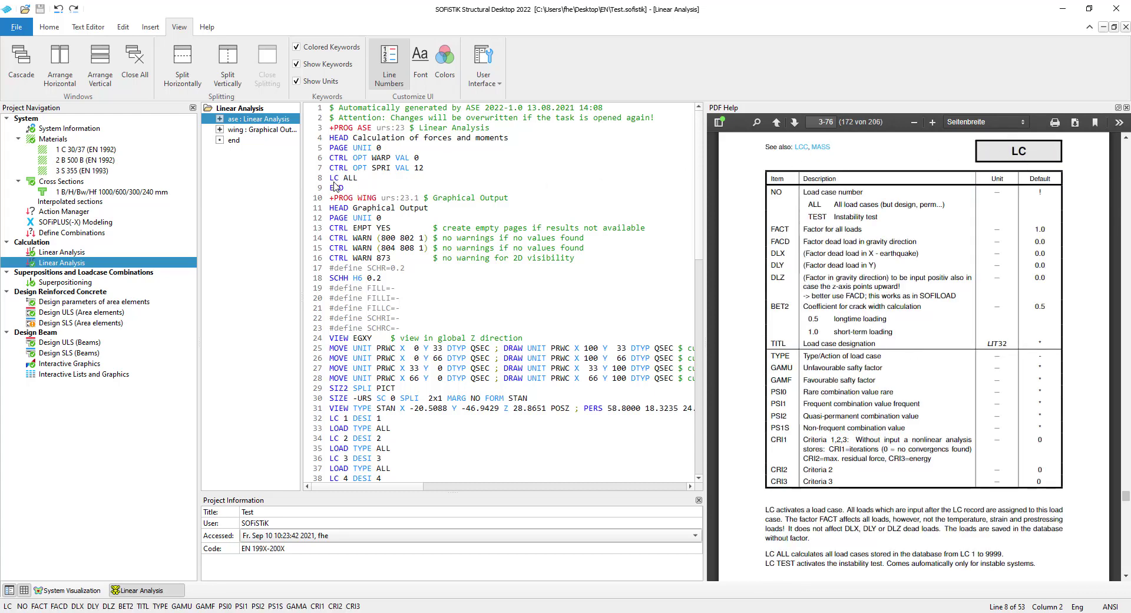
Convert the Linear Analysis task to a user task and reopen its ASE/WING input text
{"action": "right_click", "coordinate": [134, 264]}
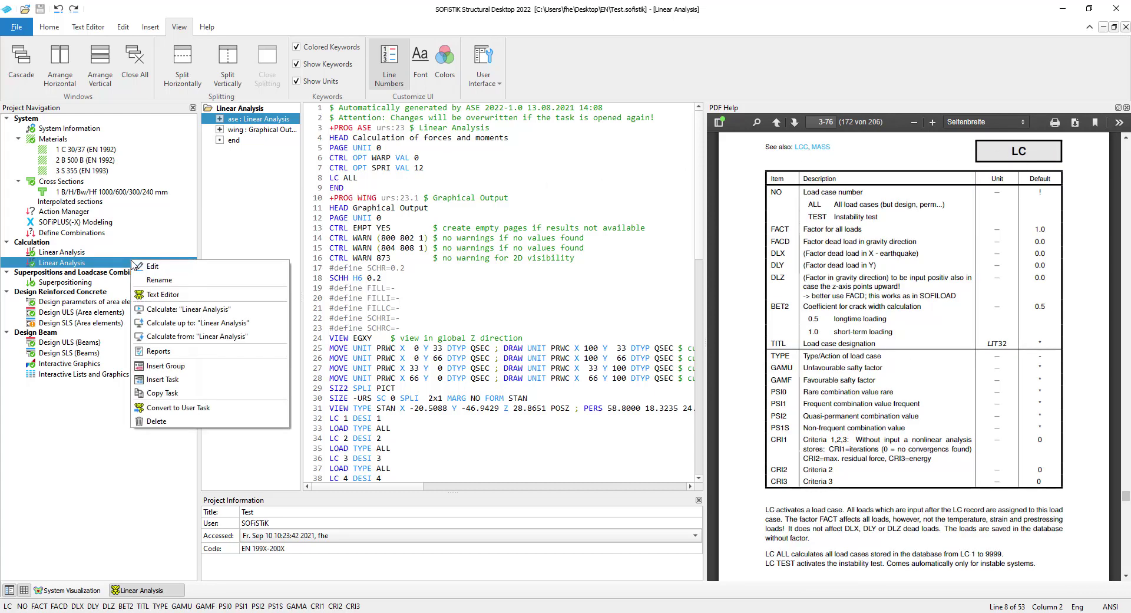
{"action": "left_click", "coordinate": [201, 409]}
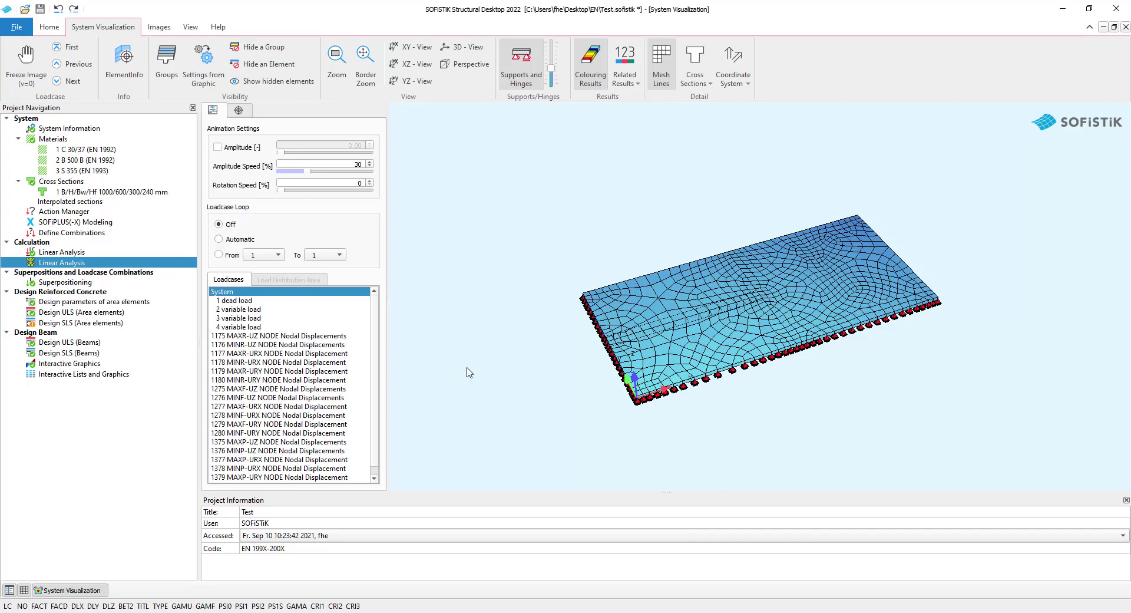
{"action": "double_click", "coordinate": [127, 263]}
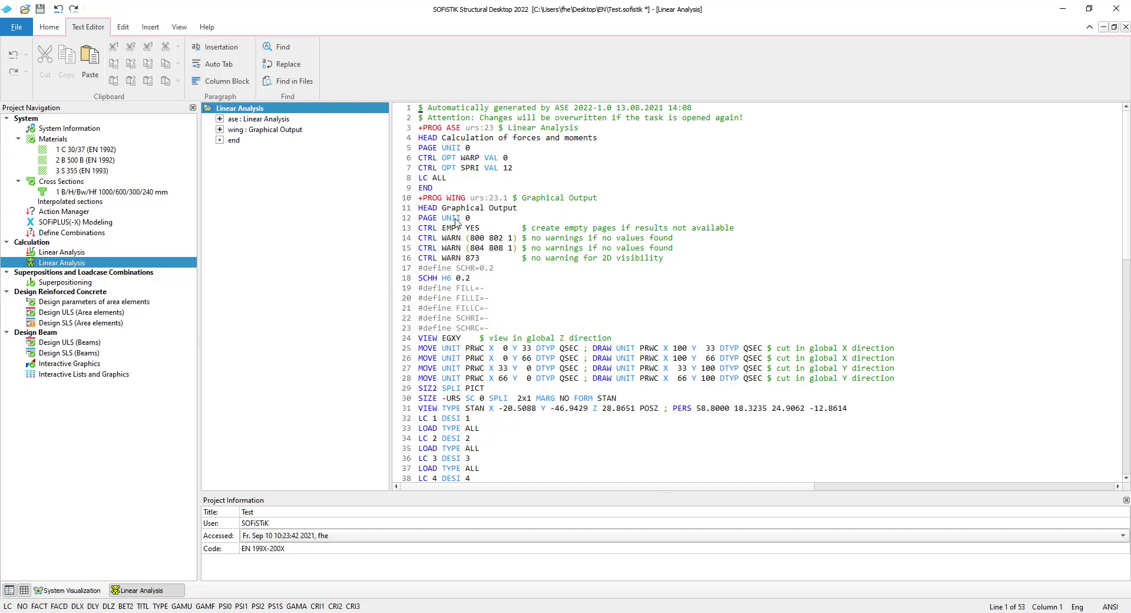
Show the F1 help for LC ALL, then open the Basics Manual from Help > User Manuals
{"action": "left_click", "coordinate": [443, 178]}
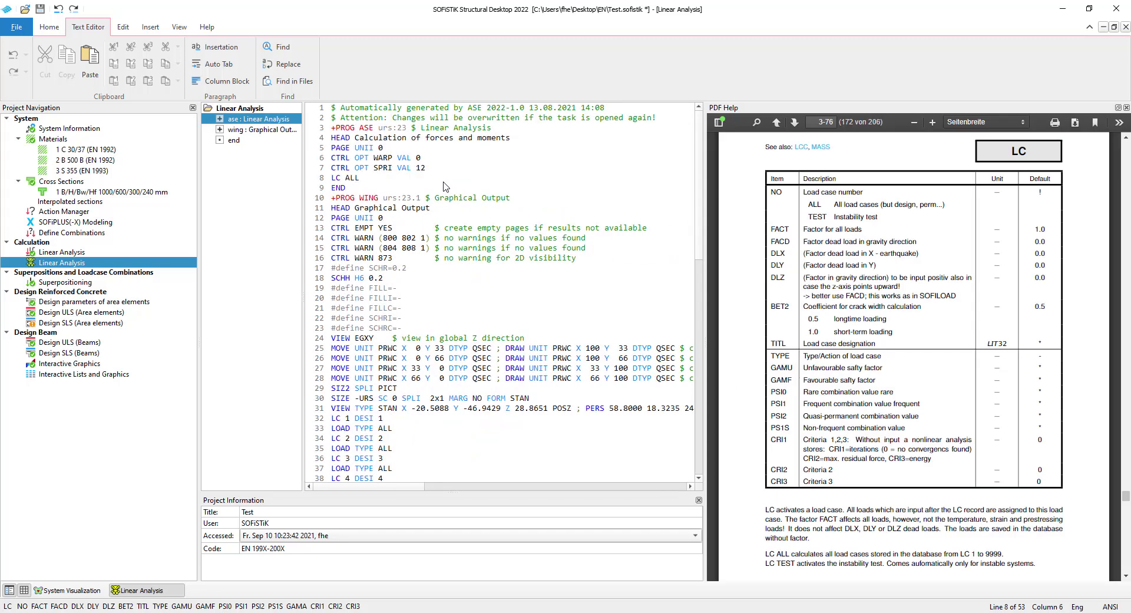
{"action": "key", "text": "F1"}
{"action": "left_click", "coordinate": [208, 22]}
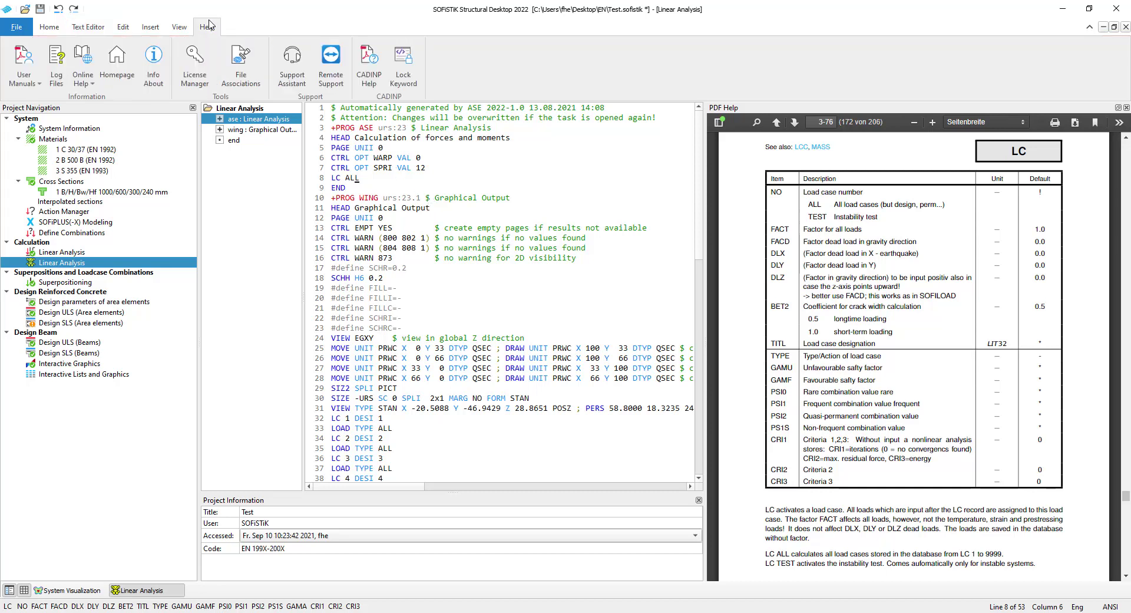
{"action": "left_click", "coordinate": [36, 76]}
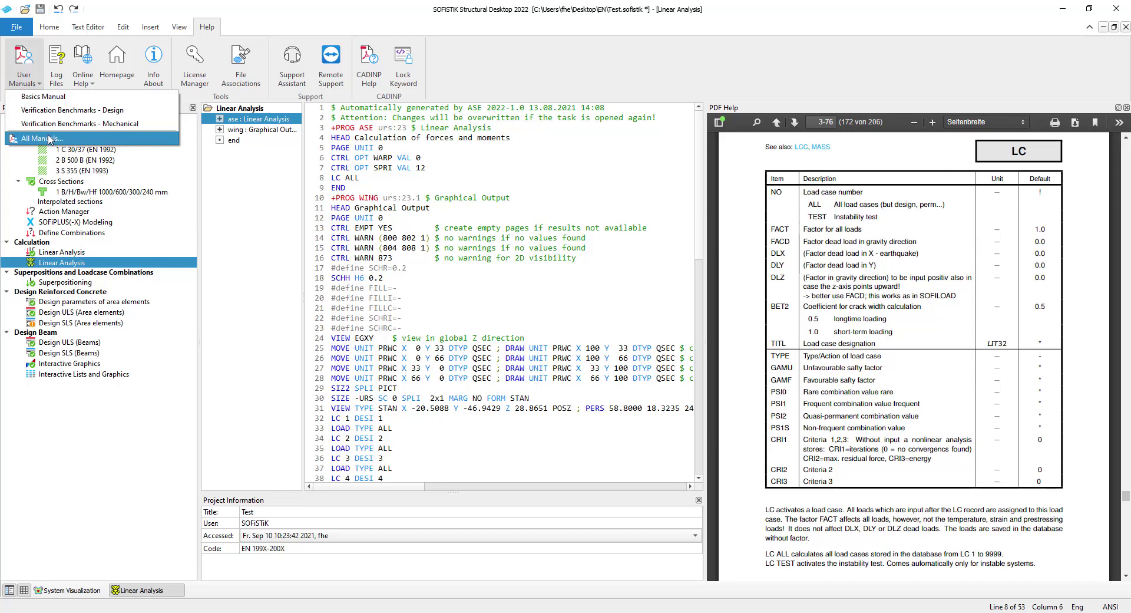
{"action": "left_click", "coordinate": [67, 99]}
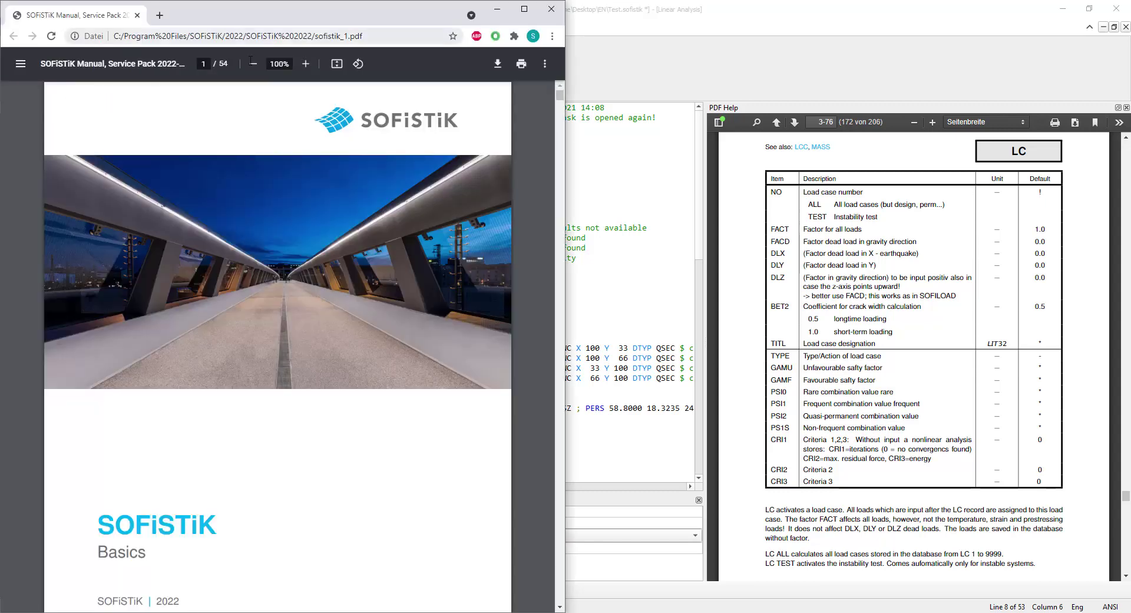
Jump from the Basics manual's contents to section 2.2.2 Default Value
{"action": "scroll", "coordinate": [248, 153], "scroll_direction": "down", "scroll_amount": 10}
{"action": "scroll", "coordinate": [247, 265], "scroll_direction": "down", "scroll_amount": 12}
{"action": "scroll", "coordinate": [236, 388], "scroll_direction": "down", "scroll_amount": 4}
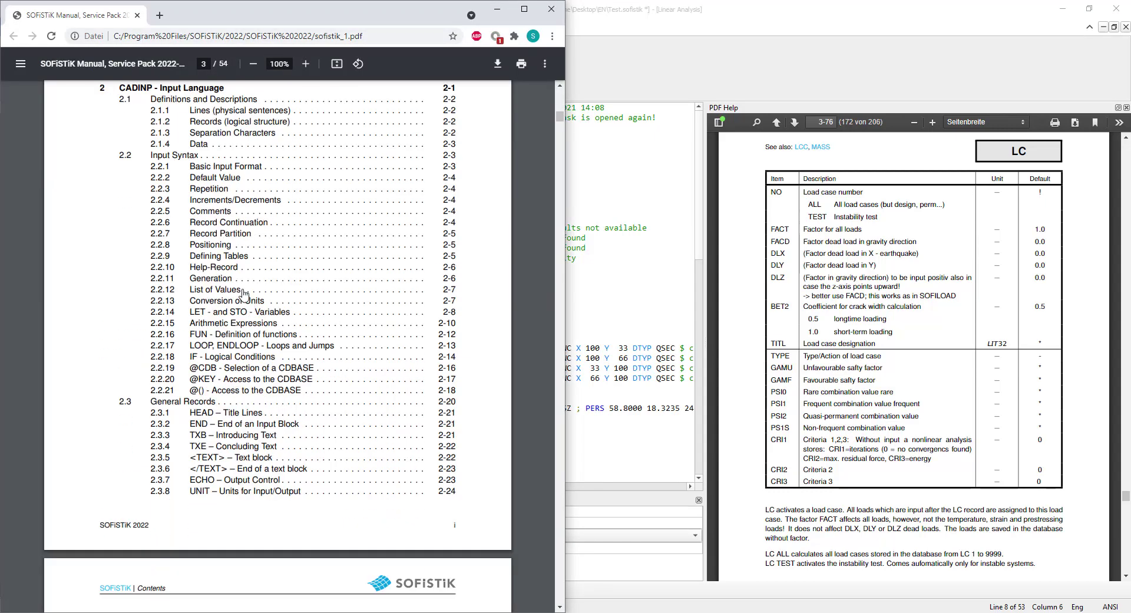
{"action": "scroll", "coordinate": [223, 278], "scroll_direction": "down", "scroll_amount": 4}
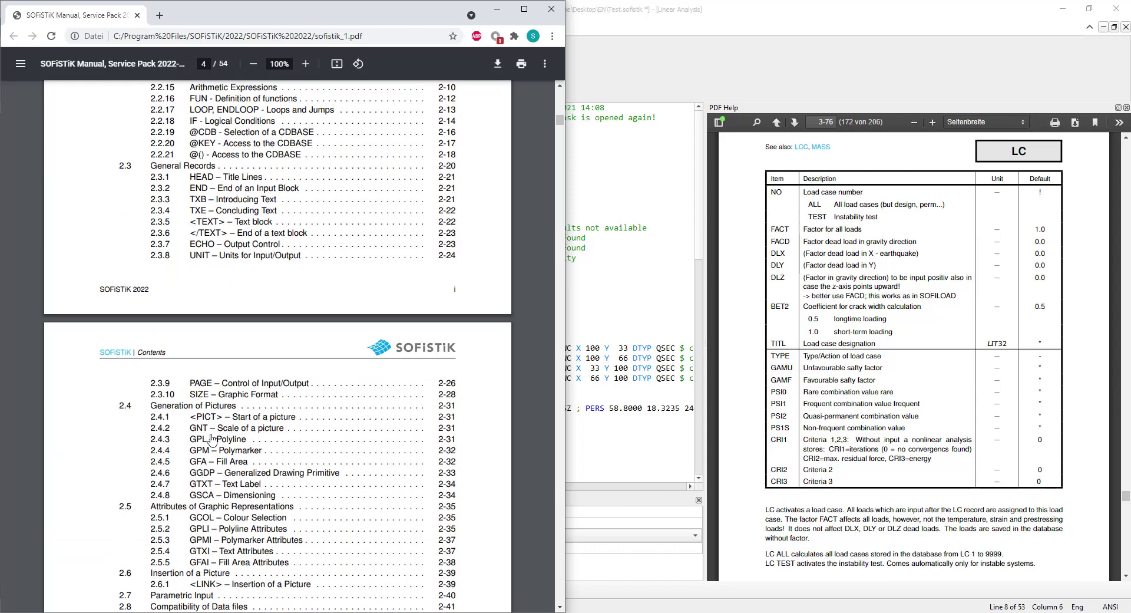
{"action": "scroll", "coordinate": [212, 439], "scroll_direction": "up", "scroll_amount": 10}
{"action": "left_click", "coordinate": [207, 357]}
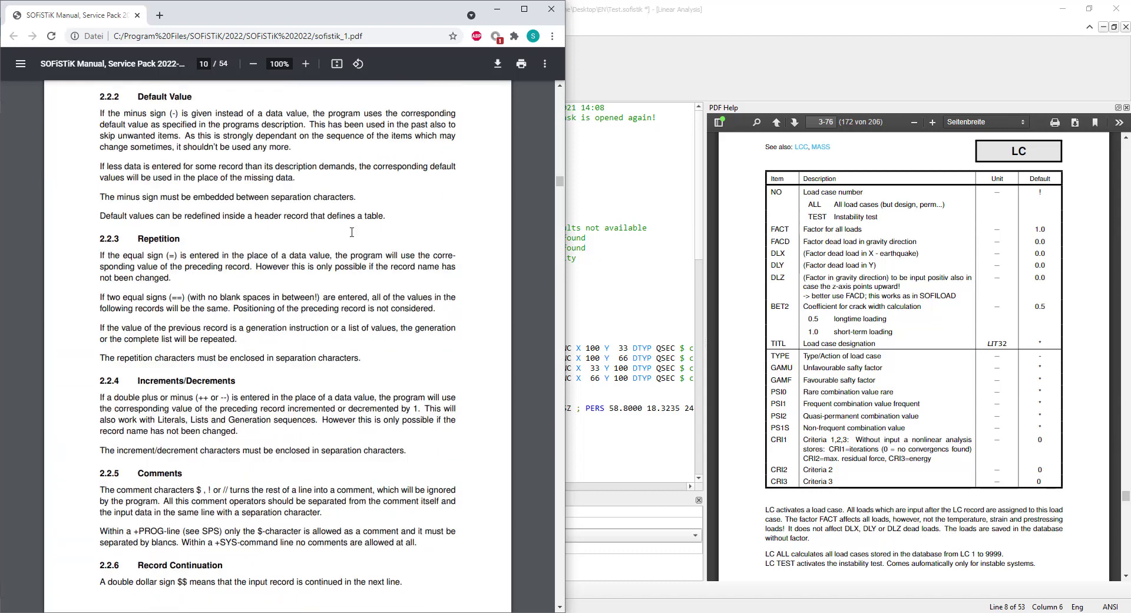
Open the online Tutorials 2022 from Help > Online Help and scroll through its topics
{"action": "left_click", "coordinate": [569, 10]}
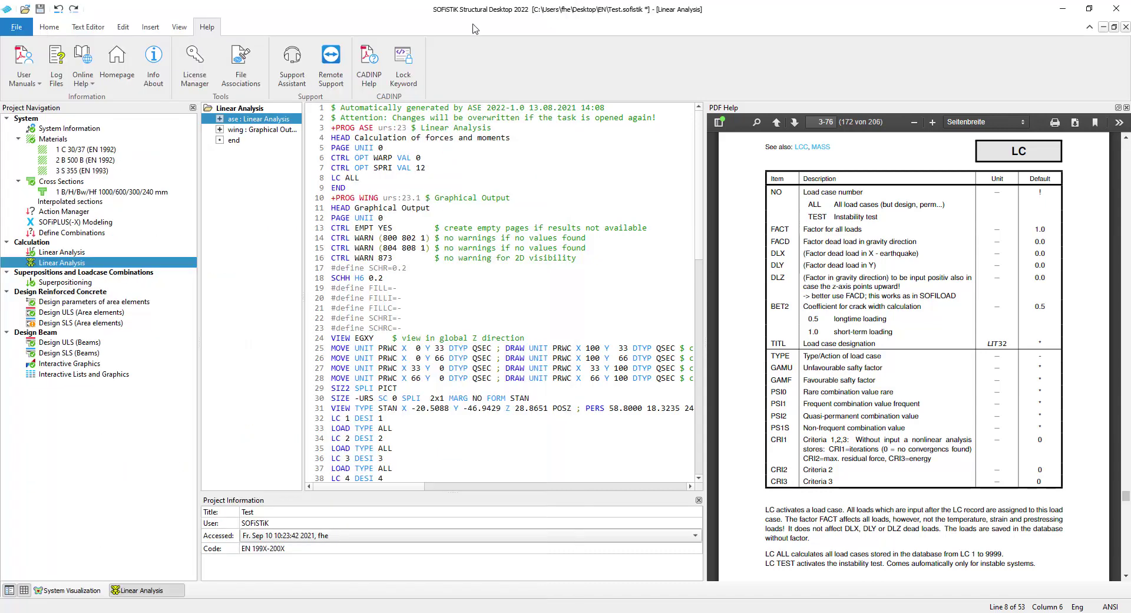
{"action": "left_click", "coordinate": [85, 79]}
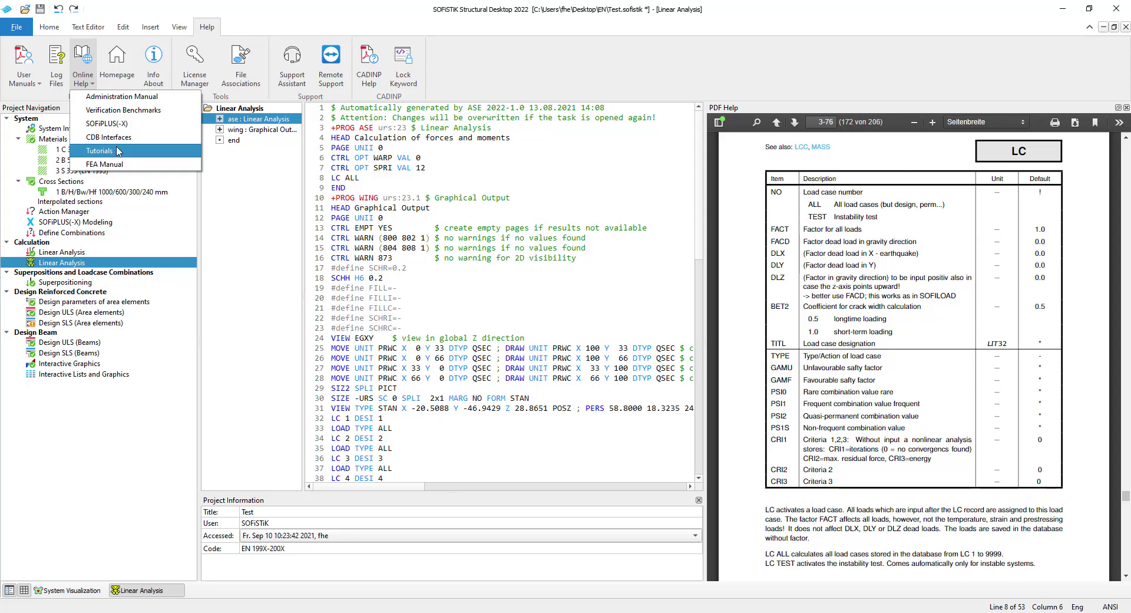
{"action": "left_click", "coordinate": [117, 150]}
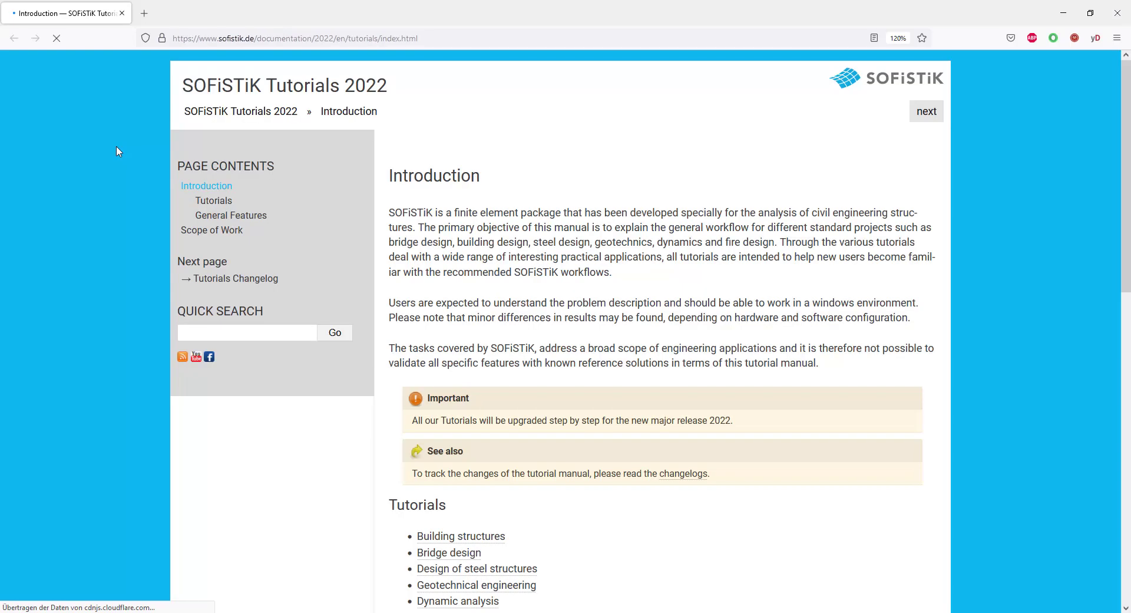
{"action": "scroll", "coordinate": [475, 263], "scroll_direction": "down", "scroll_amount": 5}
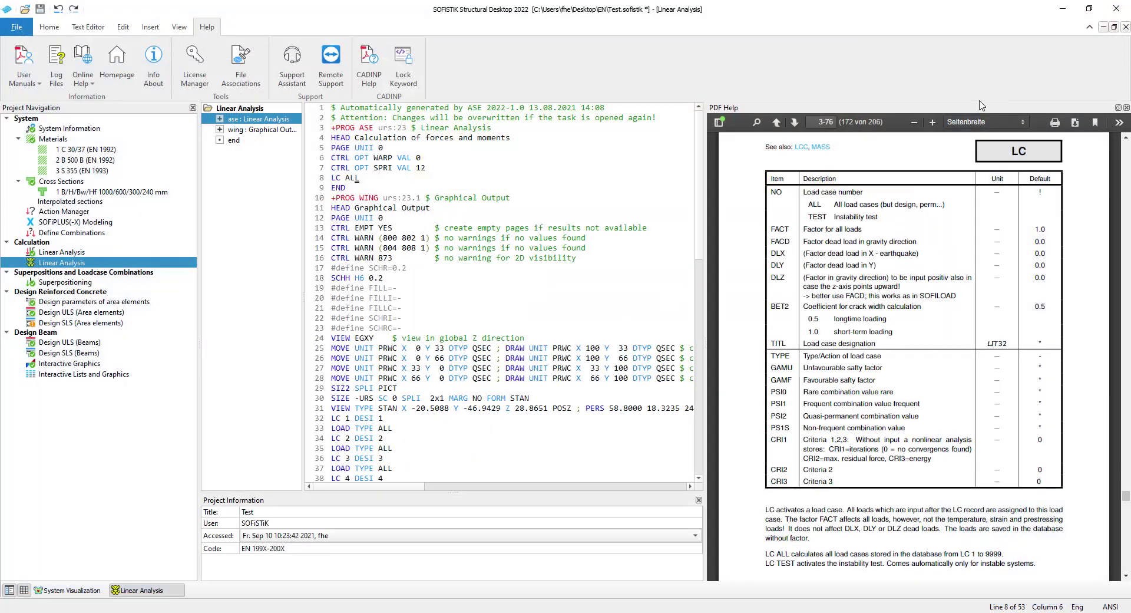
{"action": "left_click", "coordinate": [1118, 13]}
{"action": "left_click", "coordinate": [27, 86]}
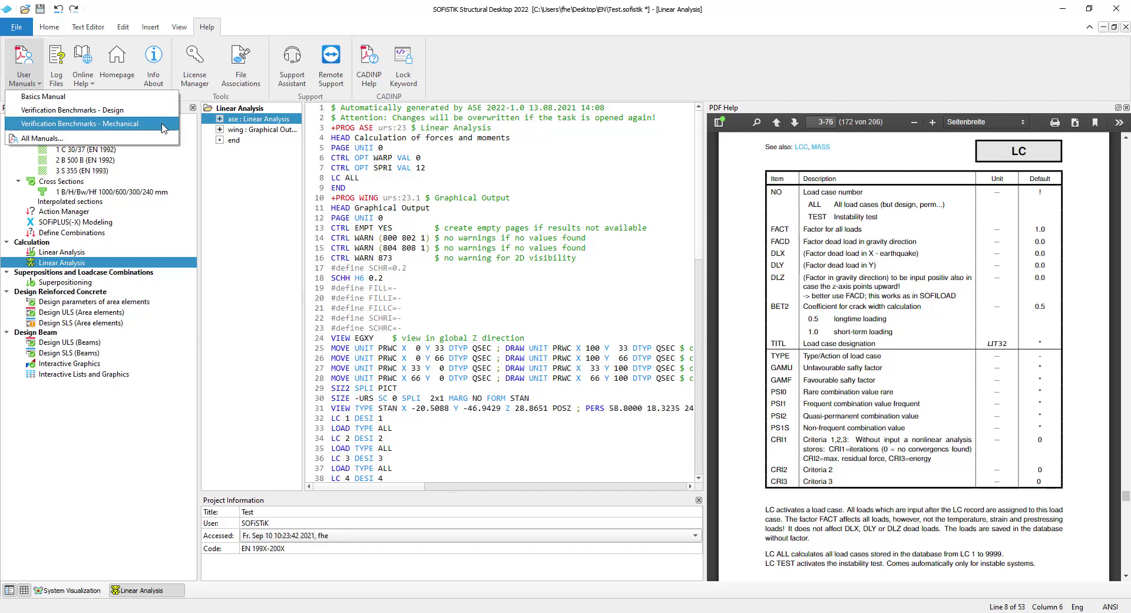
{"action": "left_click", "coordinate": [283, 63]}
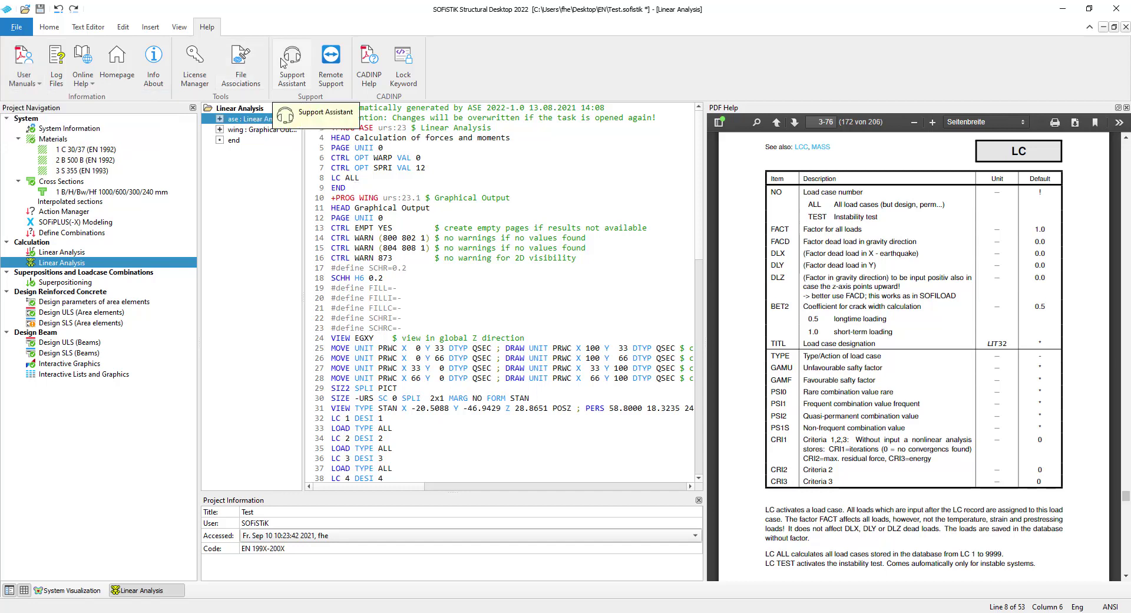
Open the Support Assistant, view its Request Type options, and close it without sending
{"action": "left_click", "coordinate": [283, 62]}
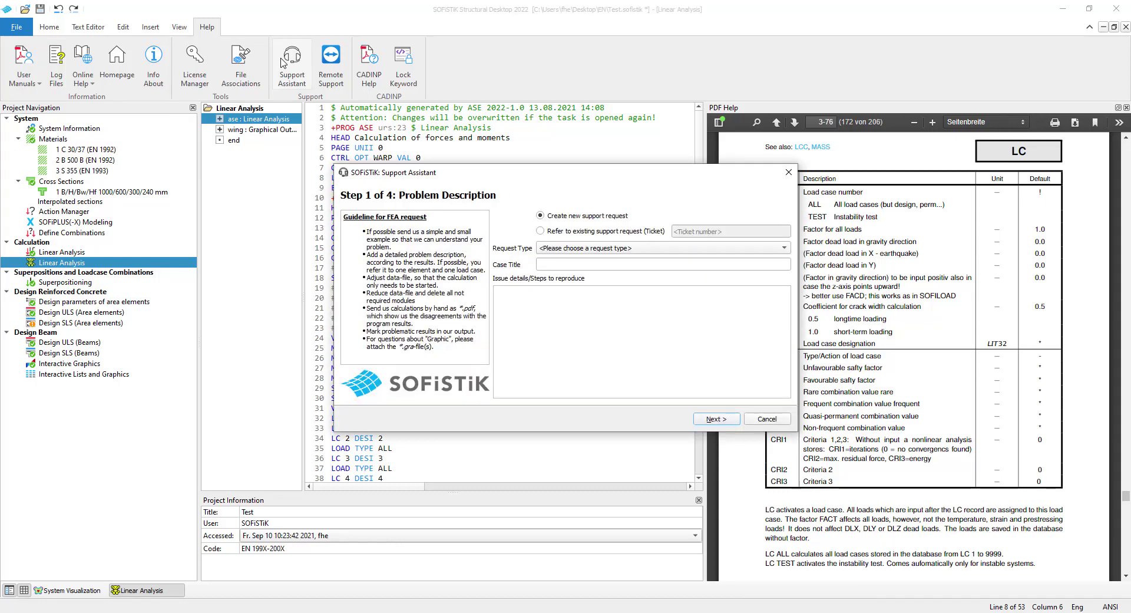
{"action": "left_click", "coordinate": [626, 248]}
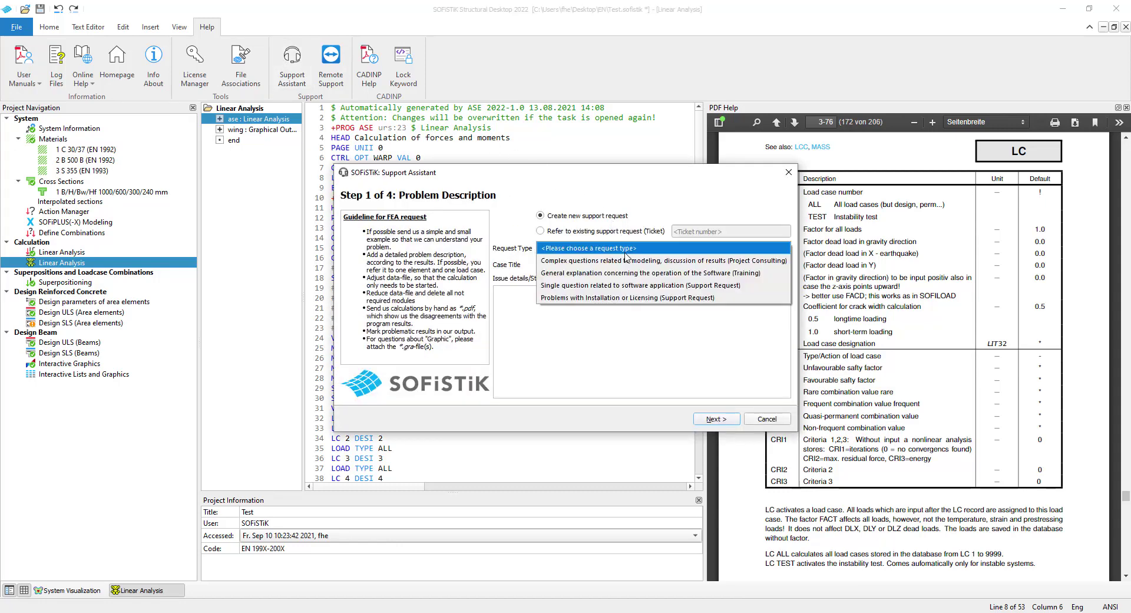
{"action": "left_click", "coordinate": [782, 175]}
{"action": "left_click", "coordinate": [782, 175]}
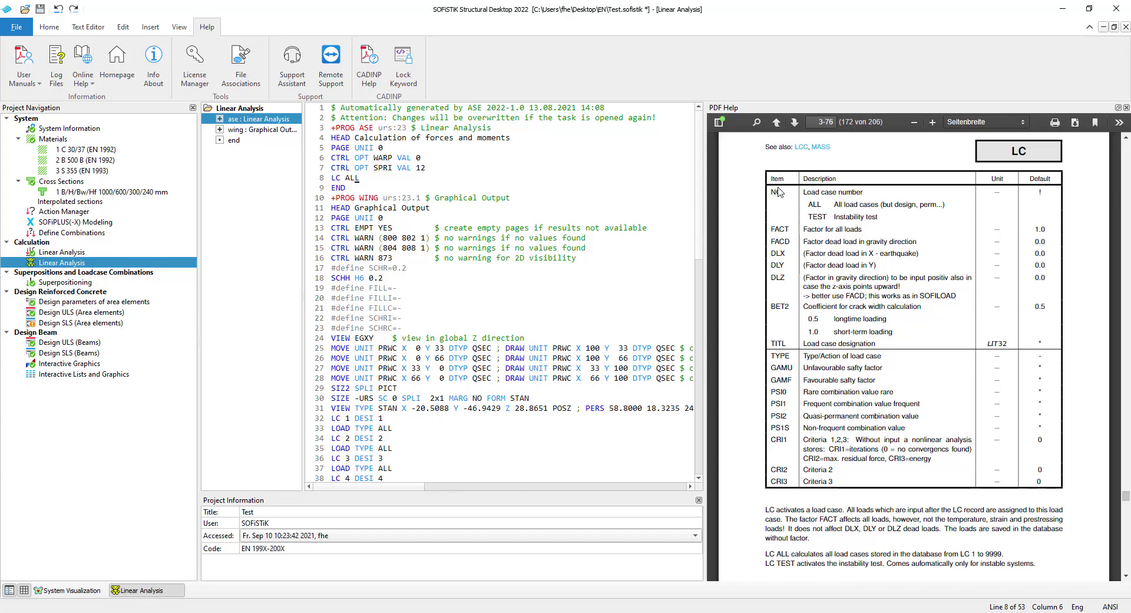
Open the aqb > english example aqb1_3_timber_design.dat in Teddy, then close the editor
{"action": "key", "text": "super+d"}
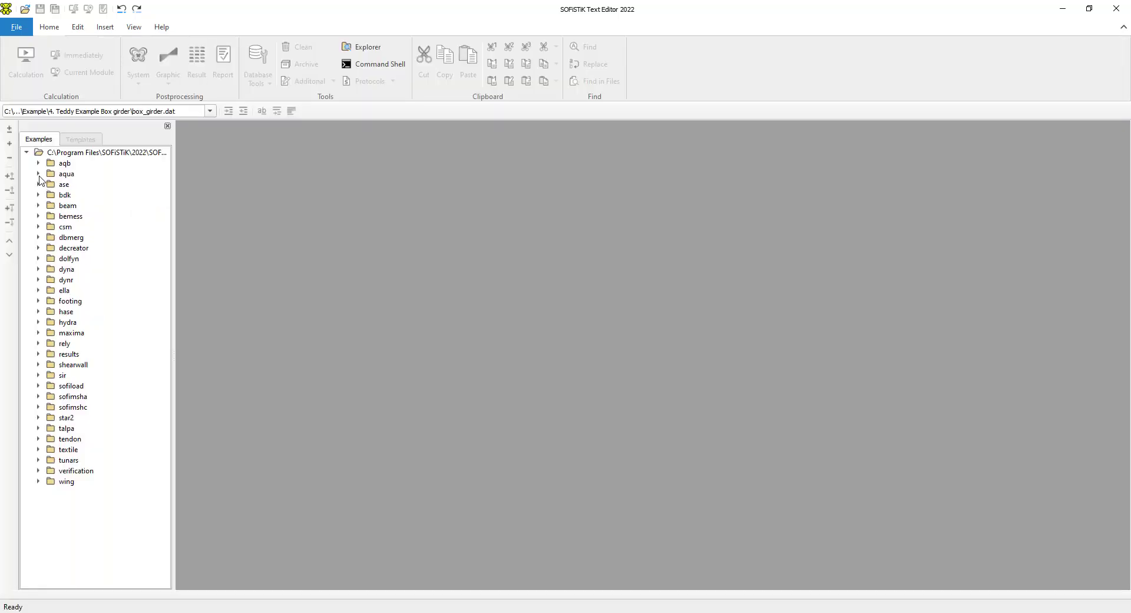
{"action": "left_click", "coordinate": [38, 163]}
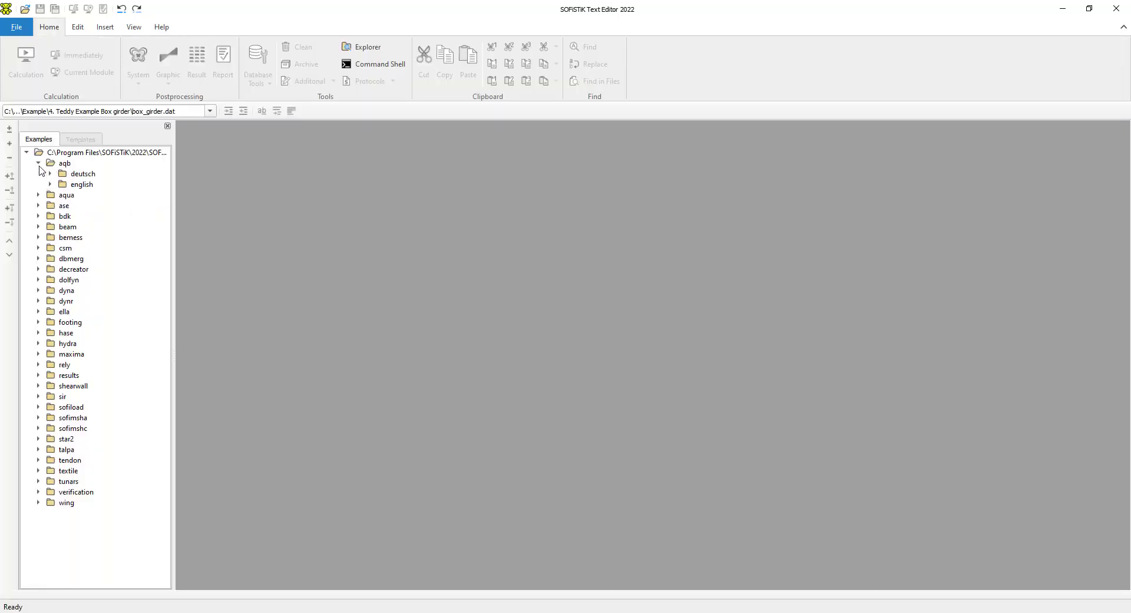
{"action": "left_click", "coordinate": [50, 185]}
{"action": "double_click", "coordinate": [101, 222]}
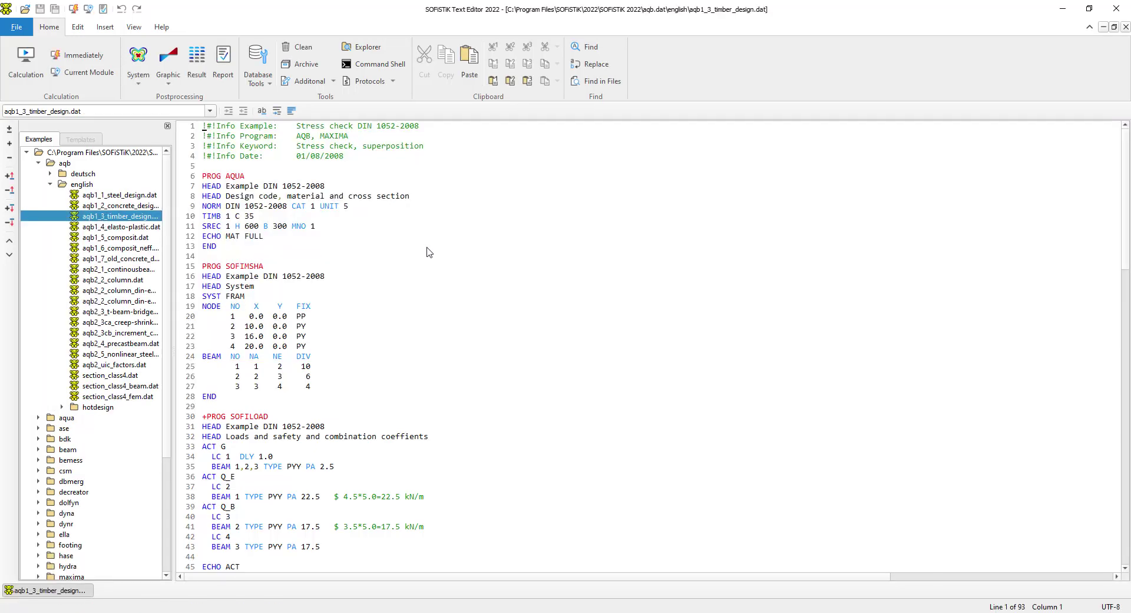
{"action": "left_click", "coordinate": [1109, 14]}
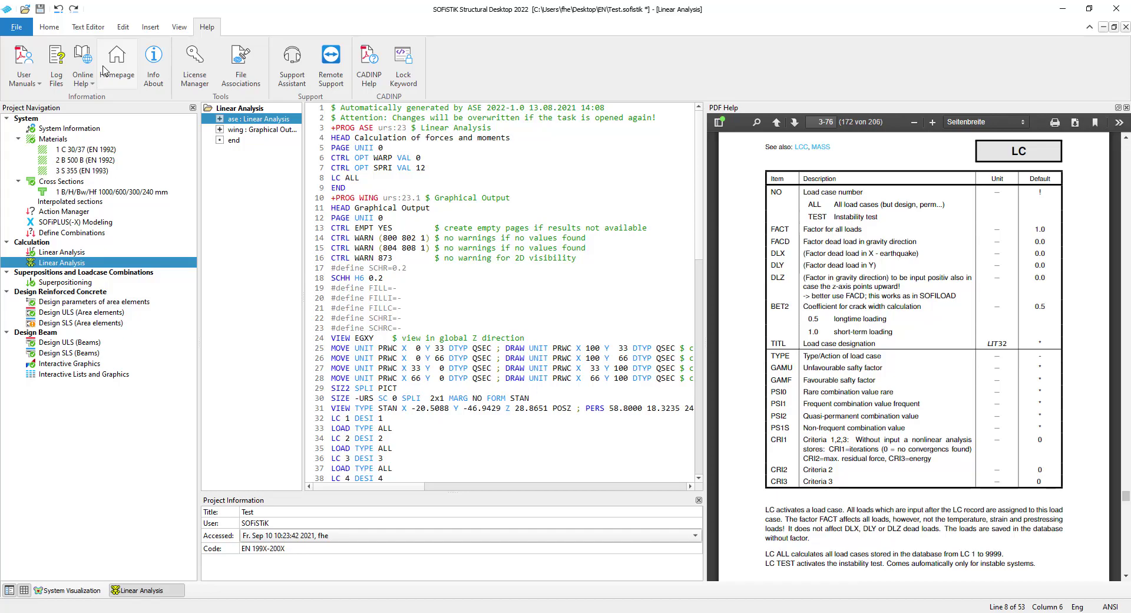
Browse from the SOFiSTiK homepage to the Educational Version page, then open the Forum link
{"action": "left_click", "coordinate": [104, 69]}
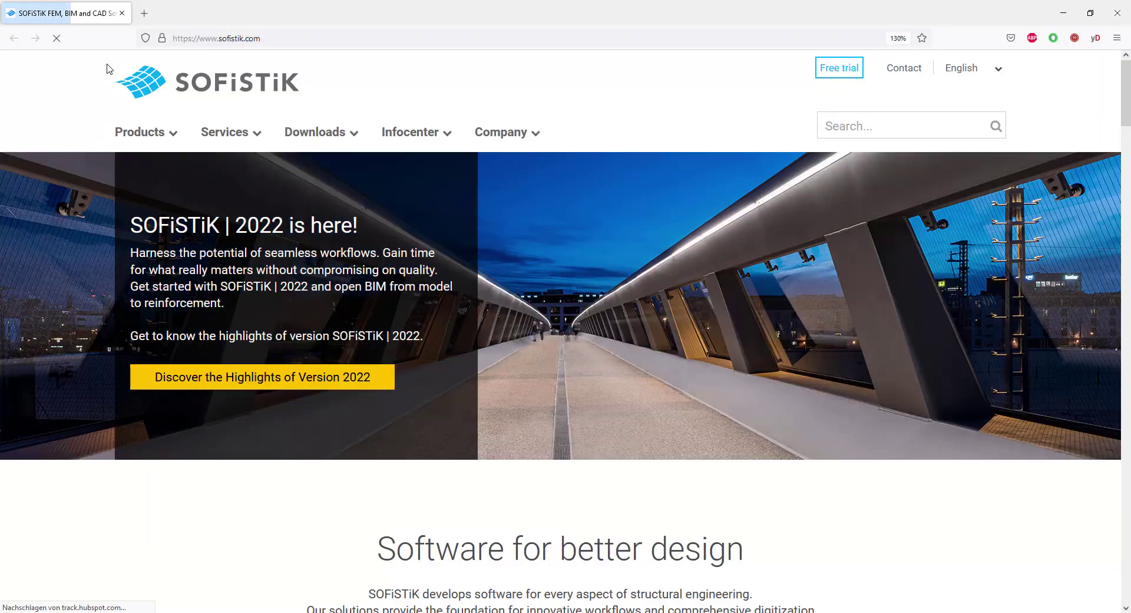
{"action": "mouse_move", "coordinate": [320, 132]}
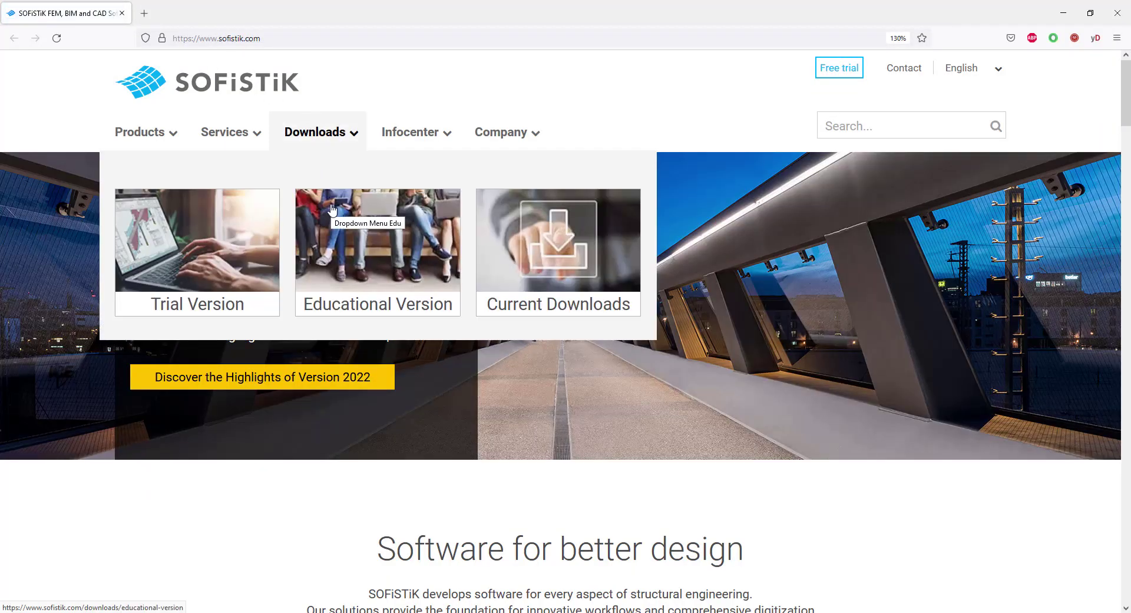
{"action": "left_click", "coordinate": [331, 210]}
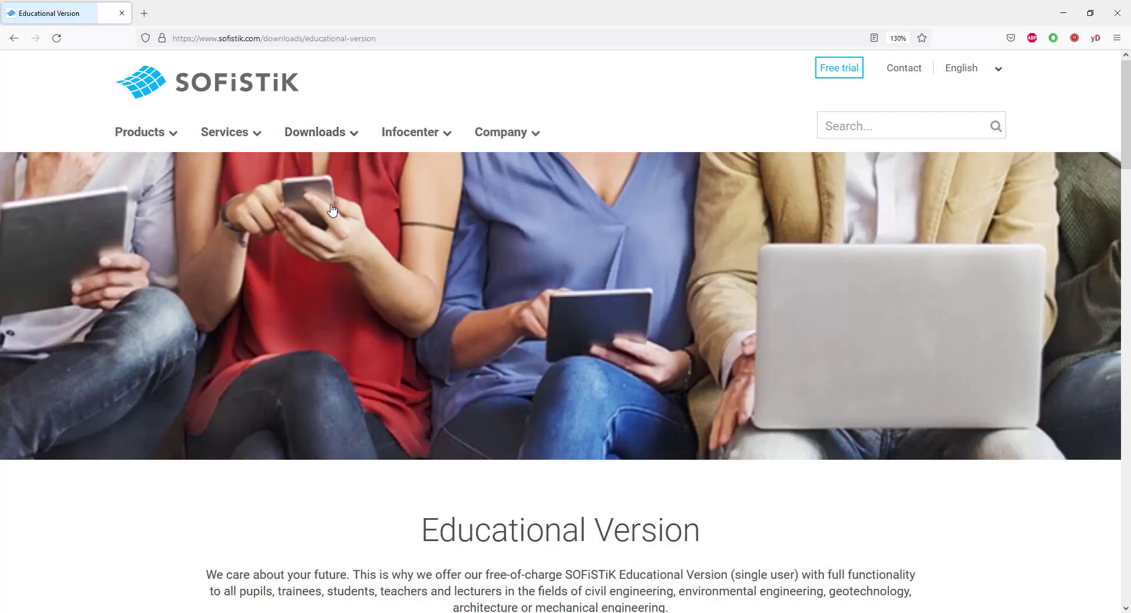
{"action": "scroll", "coordinate": [595, 388], "scroll_direction": "down", "scroll_amount": 5}
{"action": "scroll", "coordinate": [595, 388], "scroll_direction": "down", "scroll_amount": 2}
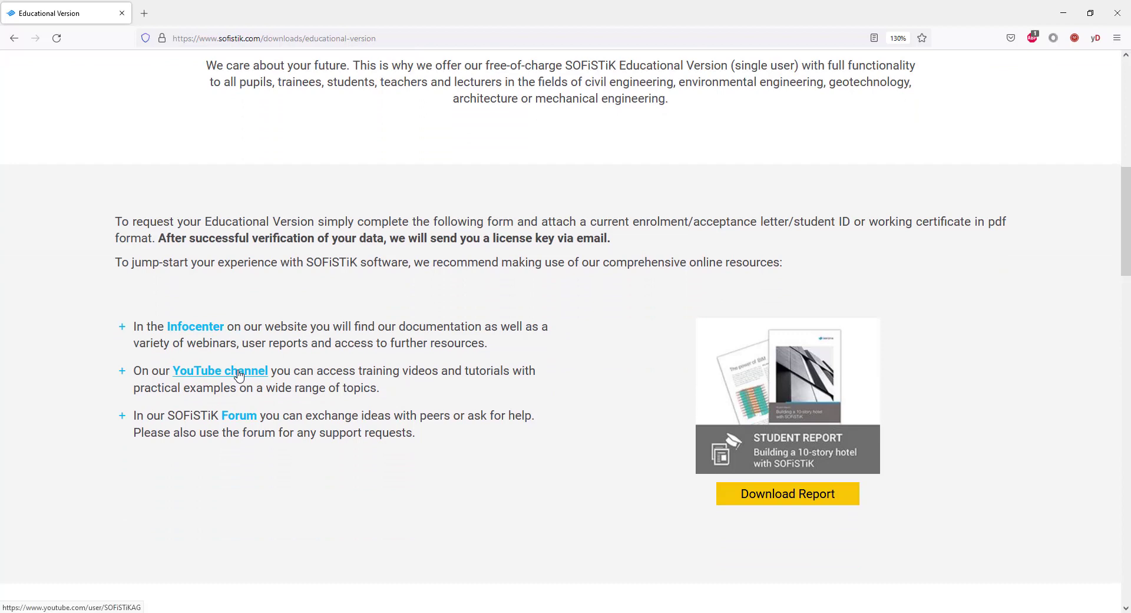
{"action": "left_click", "coordinate": [246, 417]}
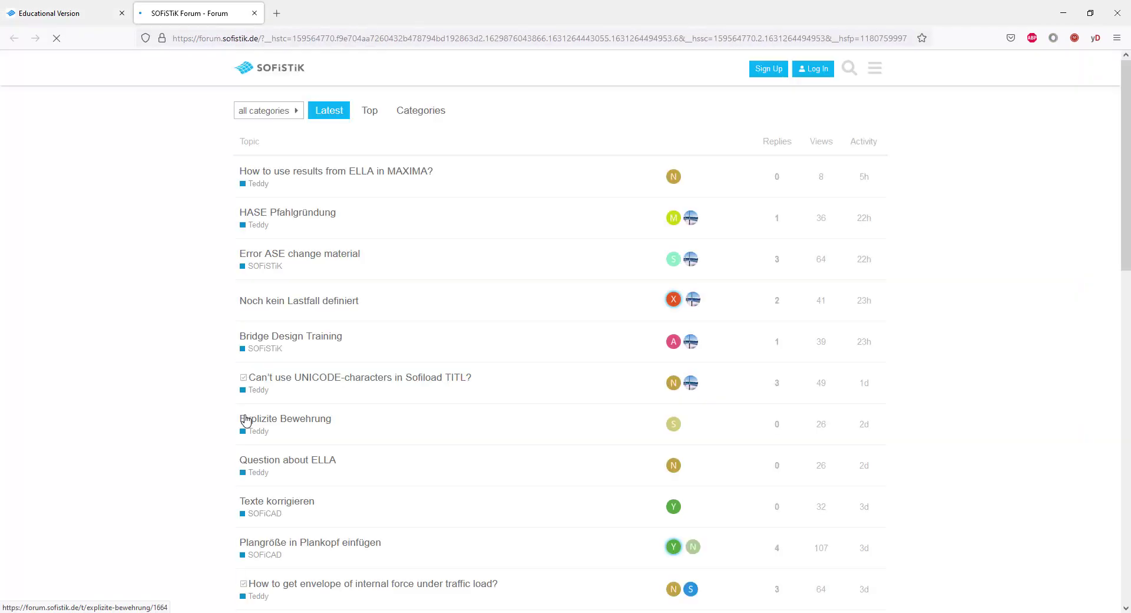